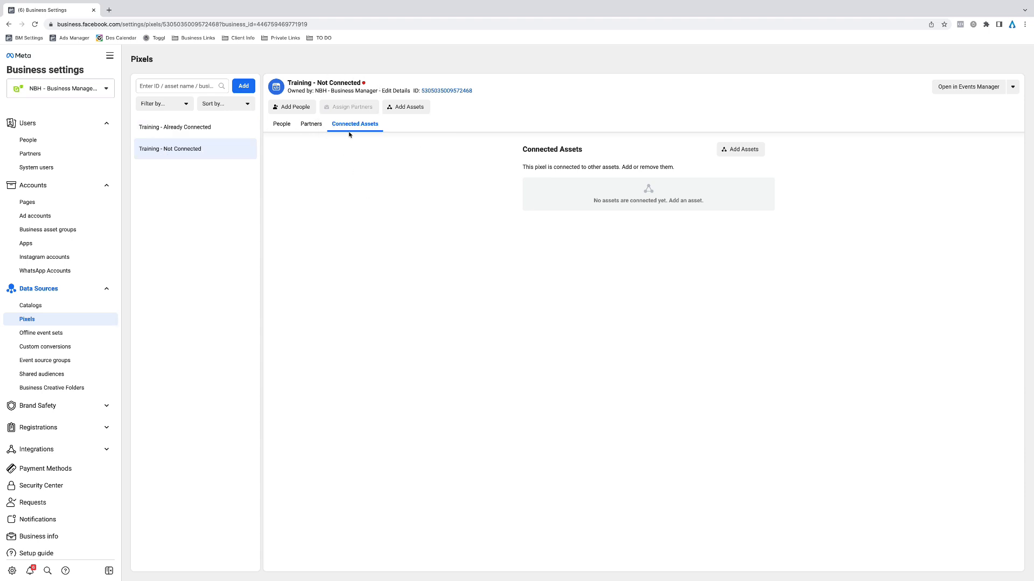
Connect the Training - Spare Ad Account ad account to the Training - Not Connected pixel
click(742, 150)
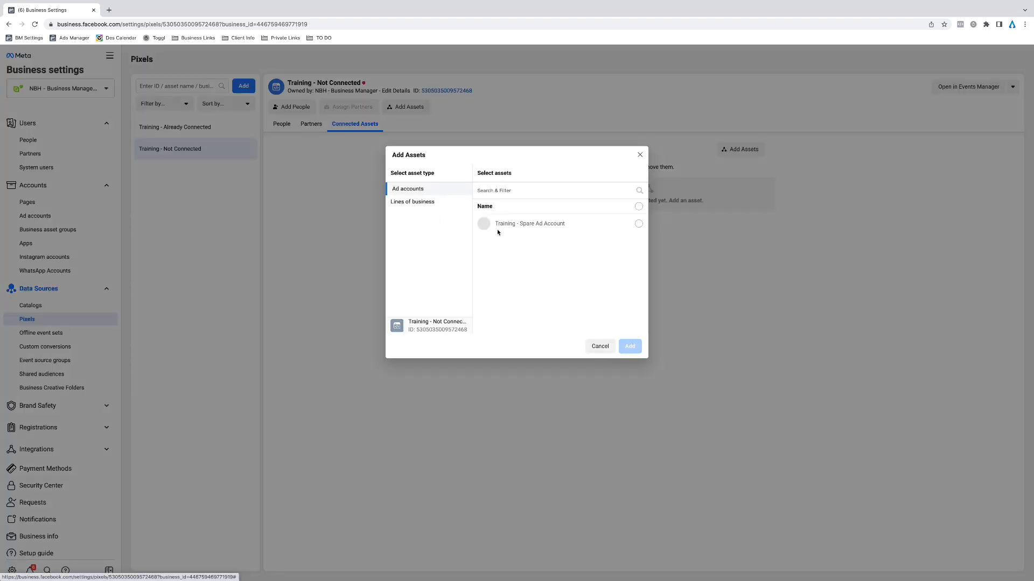
click(638, 223)
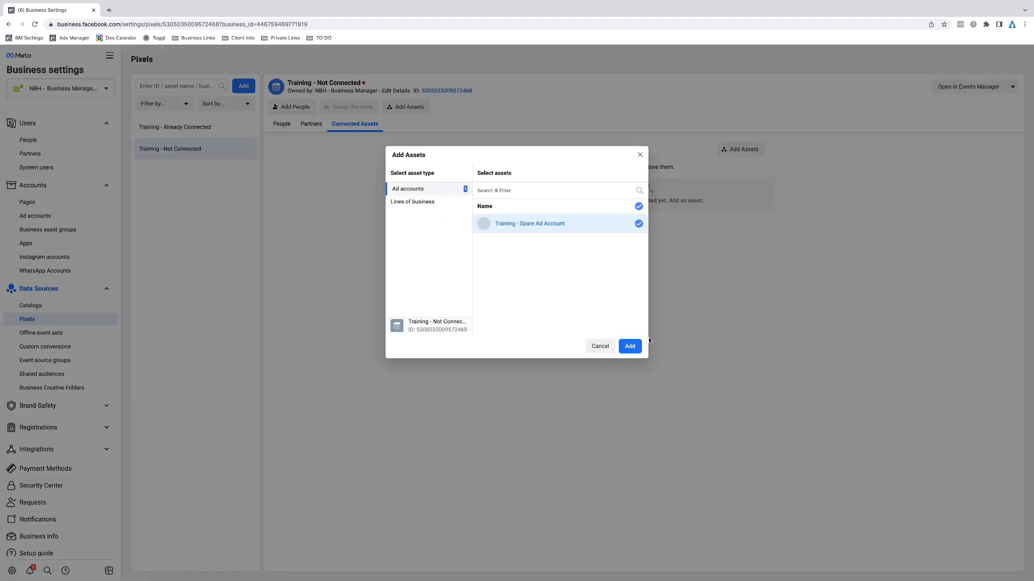
click(633, 349)
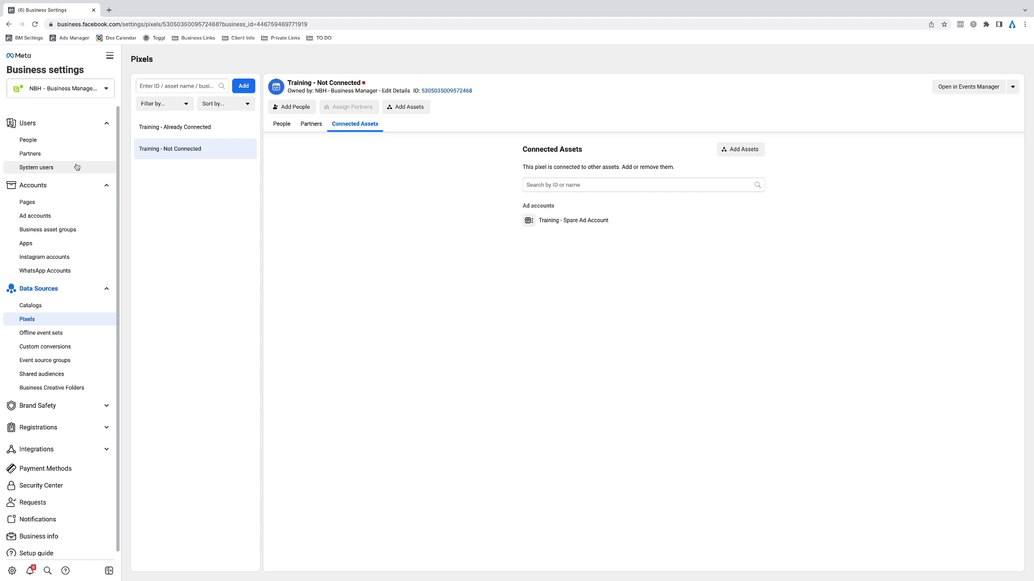
Add the listed person to the Training - Not Connected pixel with full Manage Pixel control
click(281, 126)
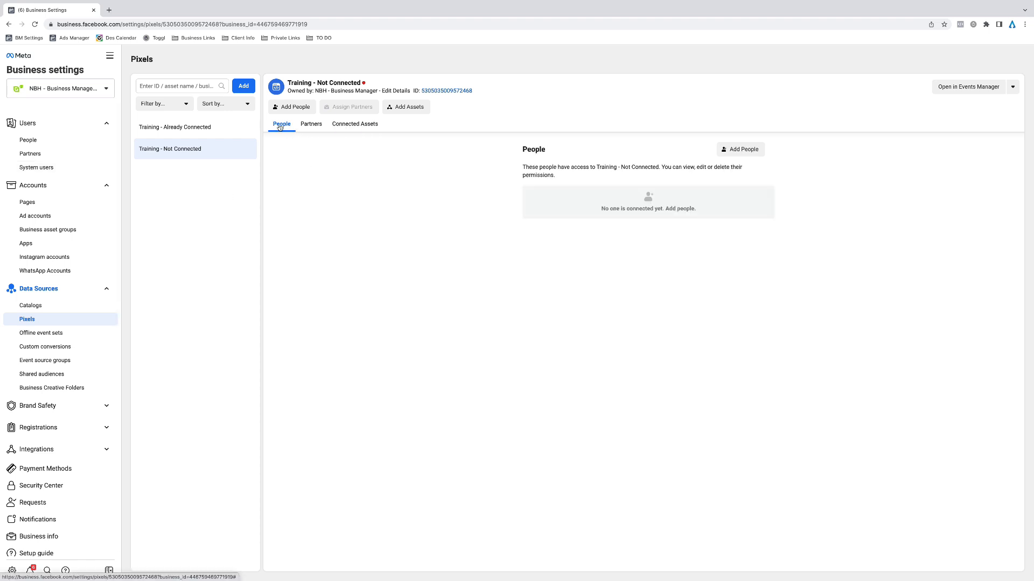
click(754, 151)
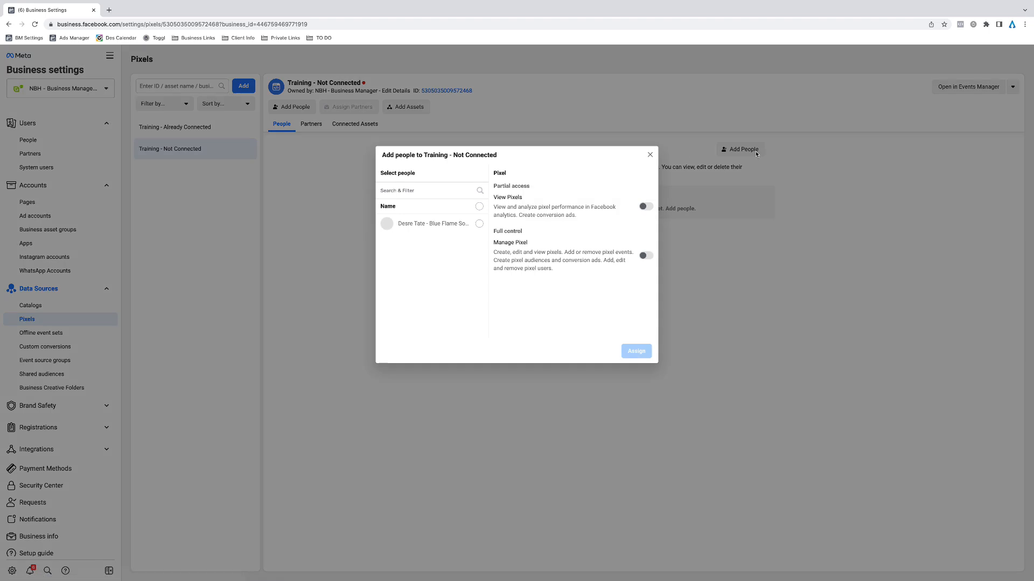
click(480, 224)
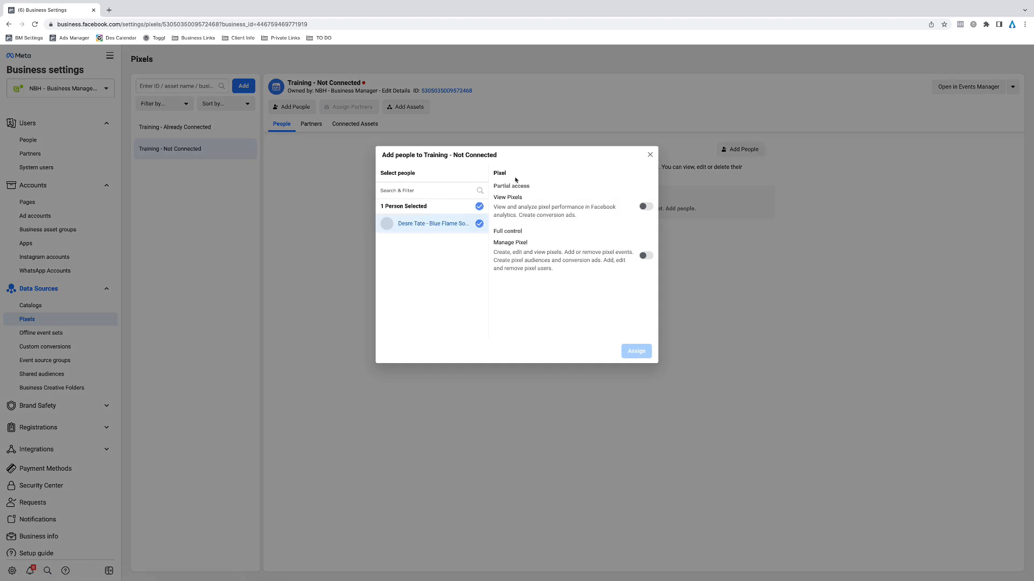
click(646, 255)
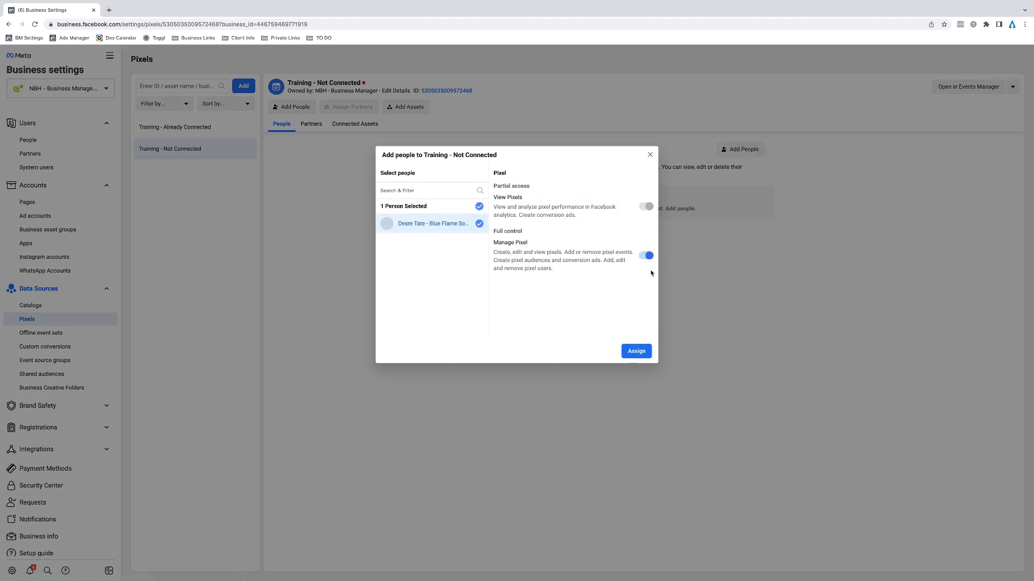
click(636, 351)
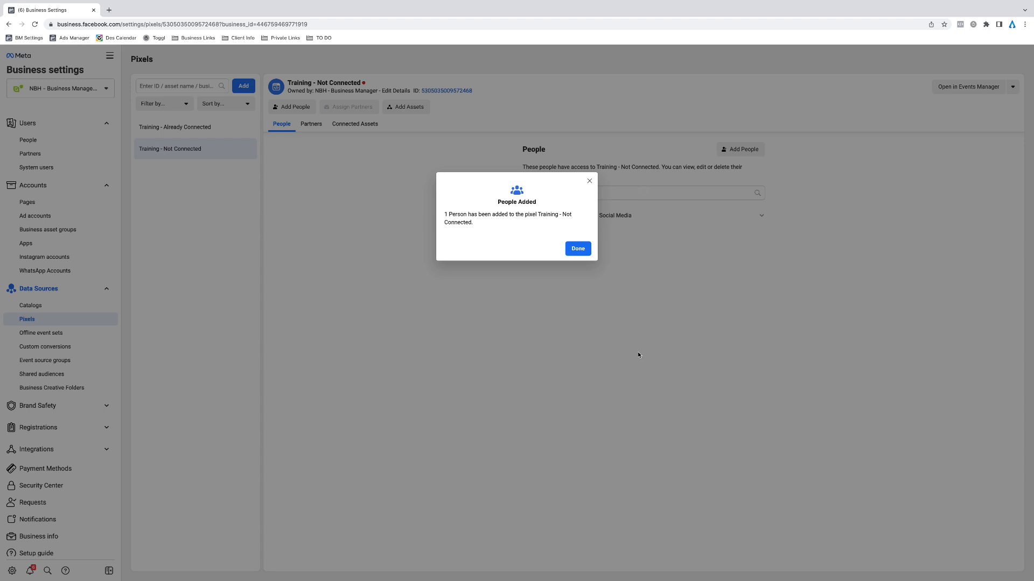
click(585, 250)
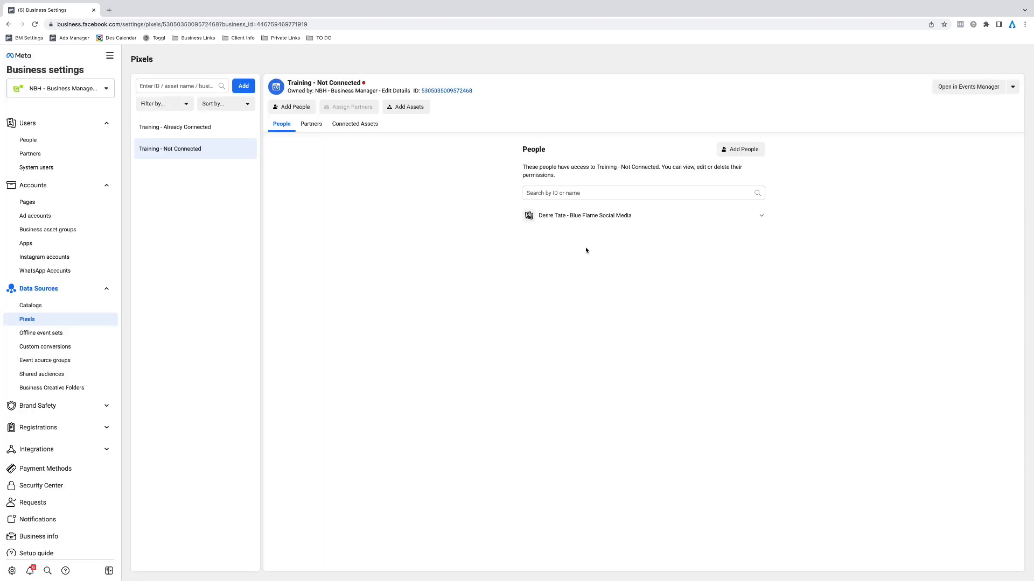
Give the listed person full Manage Pixel control over the Training - Already Connected pixel
click(178, 127)
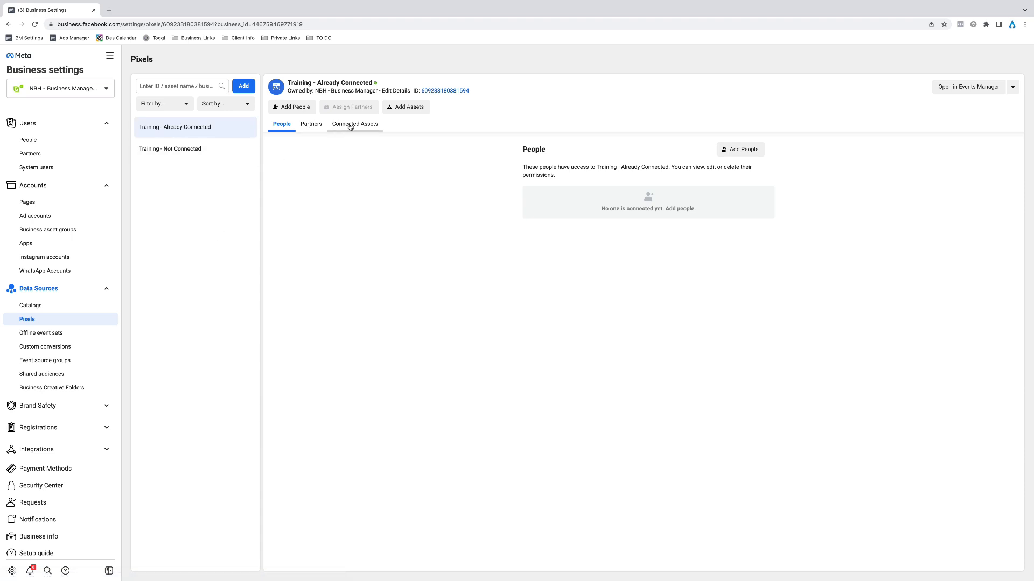
click(754, 155)
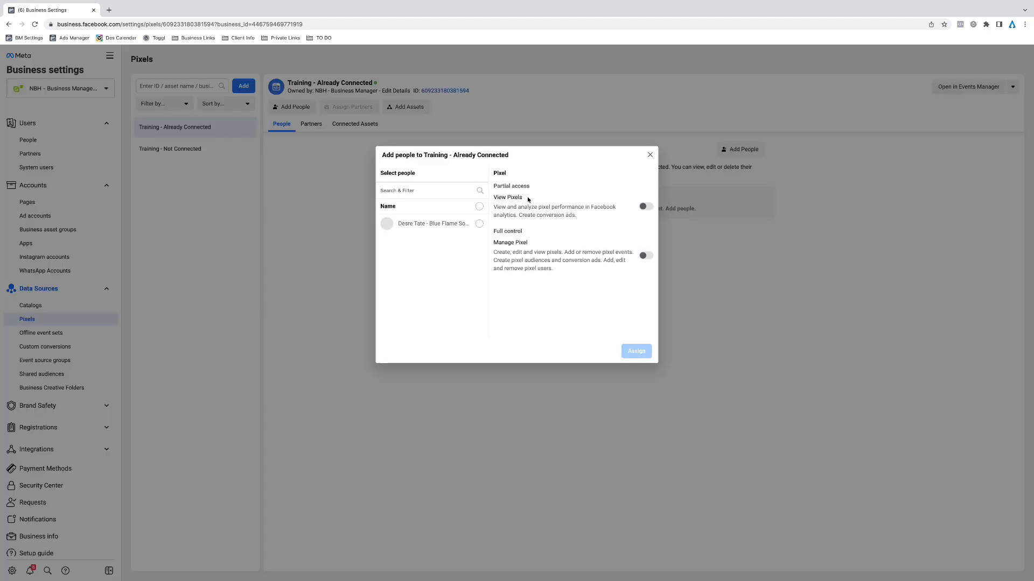
click(479, 224)
click(643, 256)
click(636, 351)
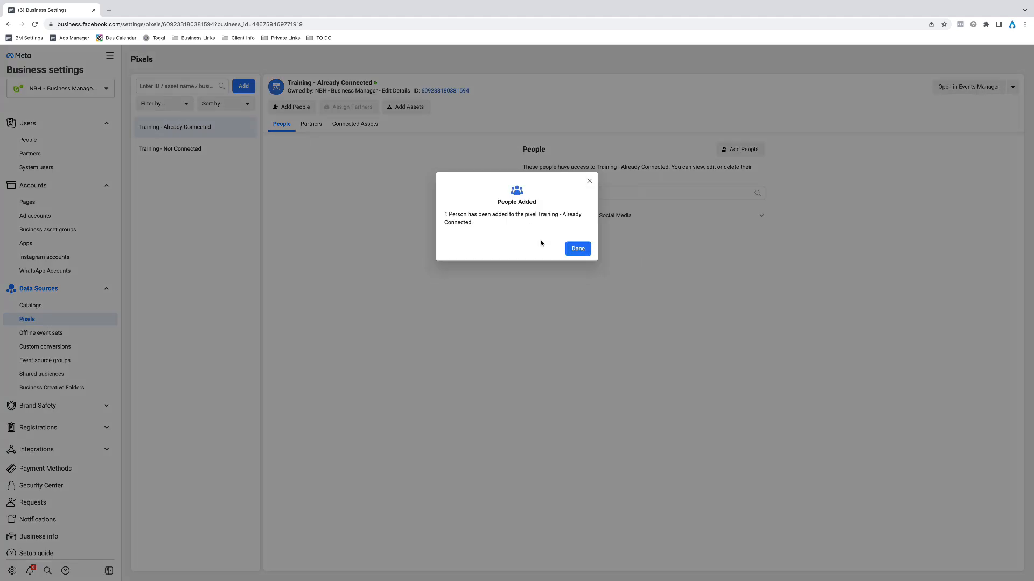
click(578, 254)
Connect the Training - Spare Ad Account ad account to the Training - Already Connected pixel
click(355, 124)
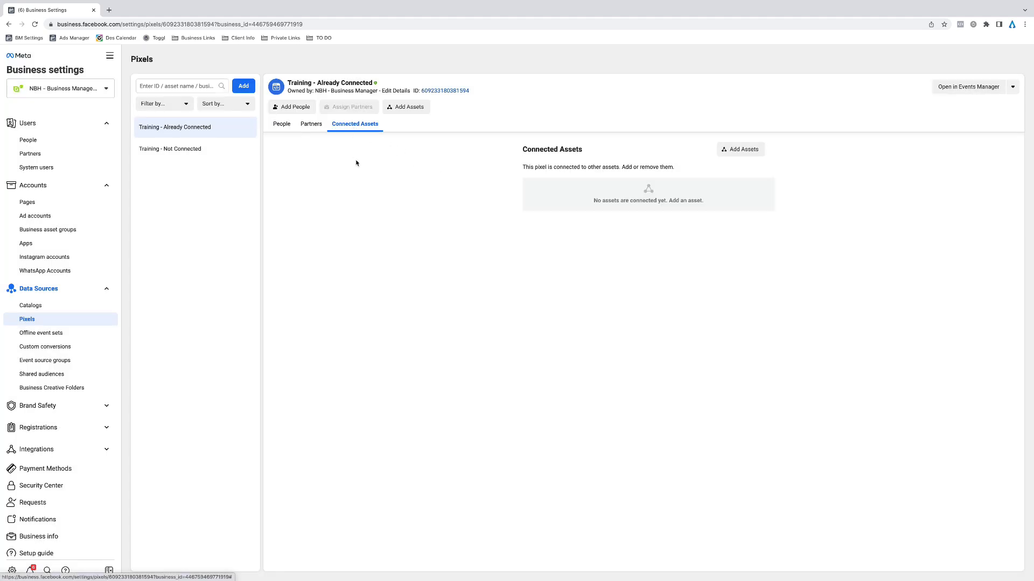
click(741, 149)
click(639, 224)
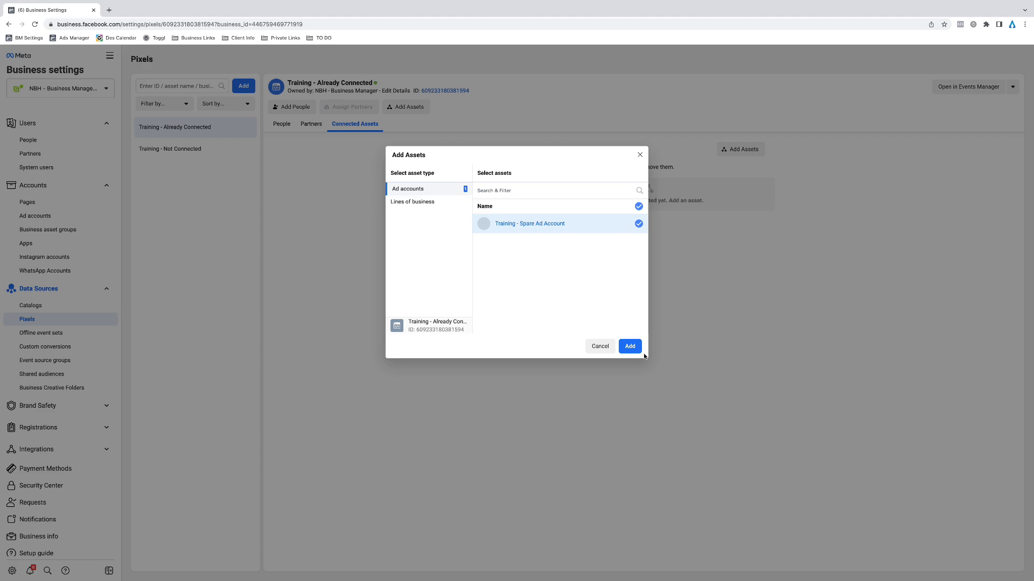
click(630, 346)
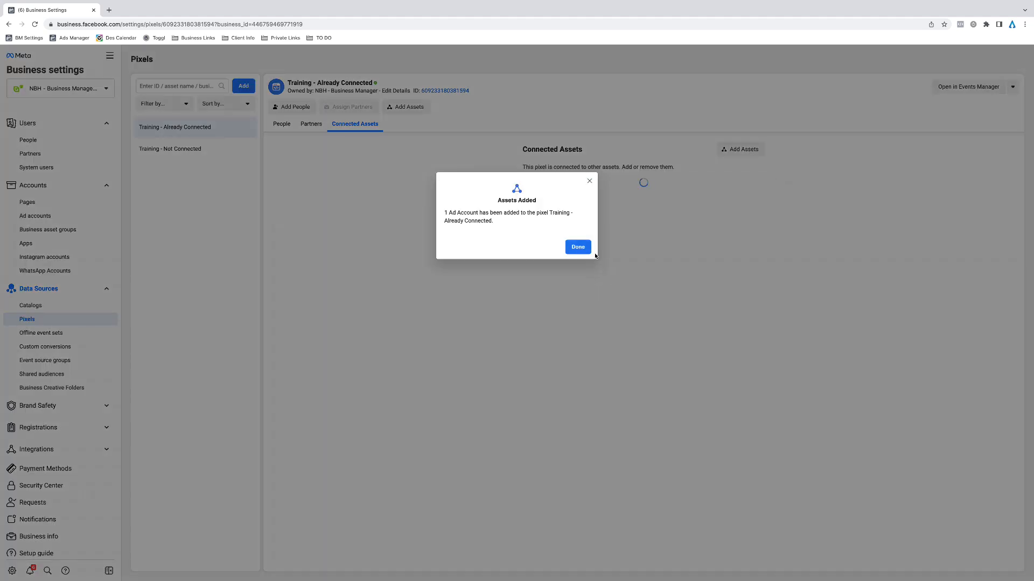
click(577, 246)
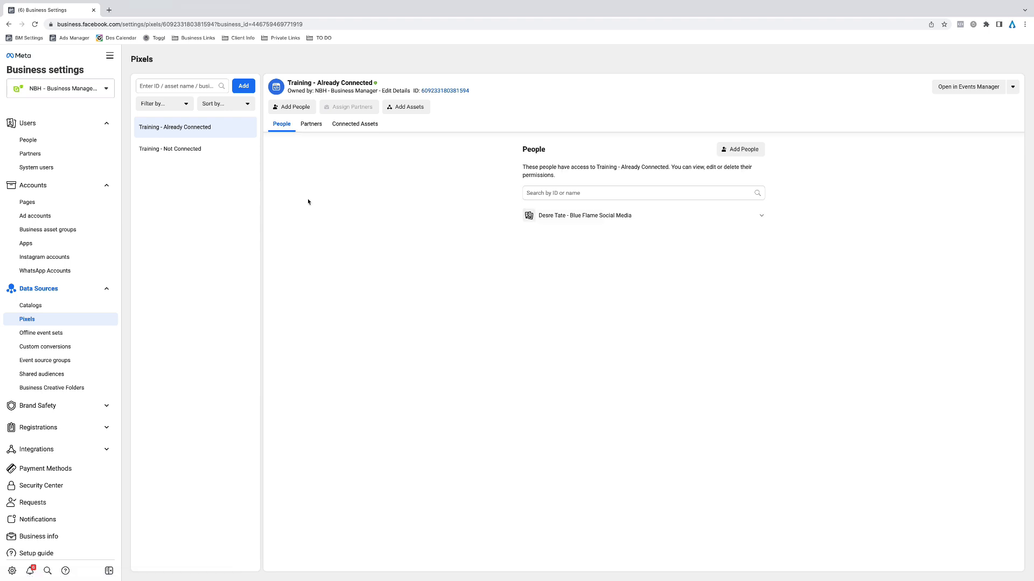
Check the partners of the Training - Already Connected pixel and open the Training - Not Connected pixel in Events Manager
click(311, 124)
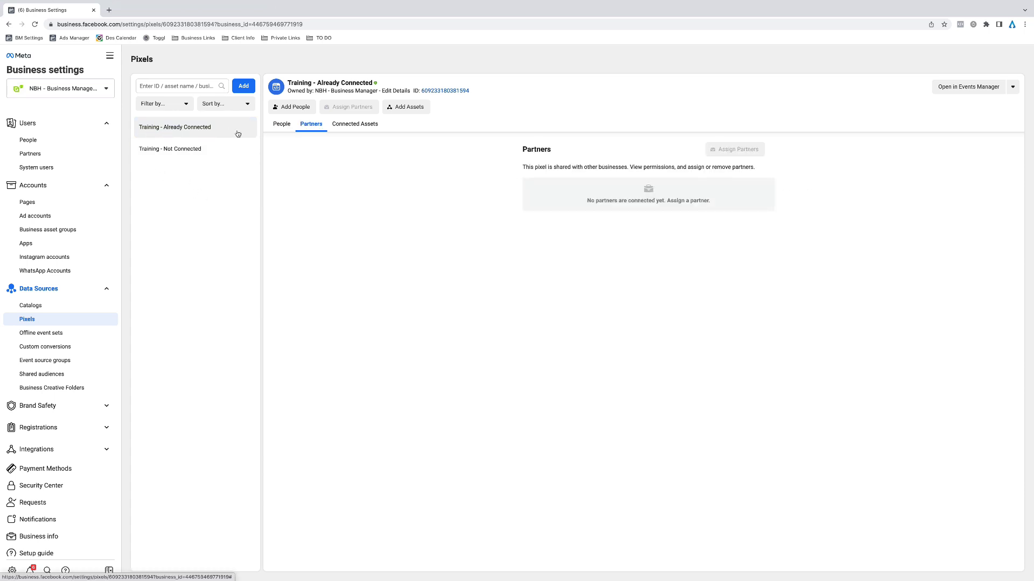
click(173, 154)
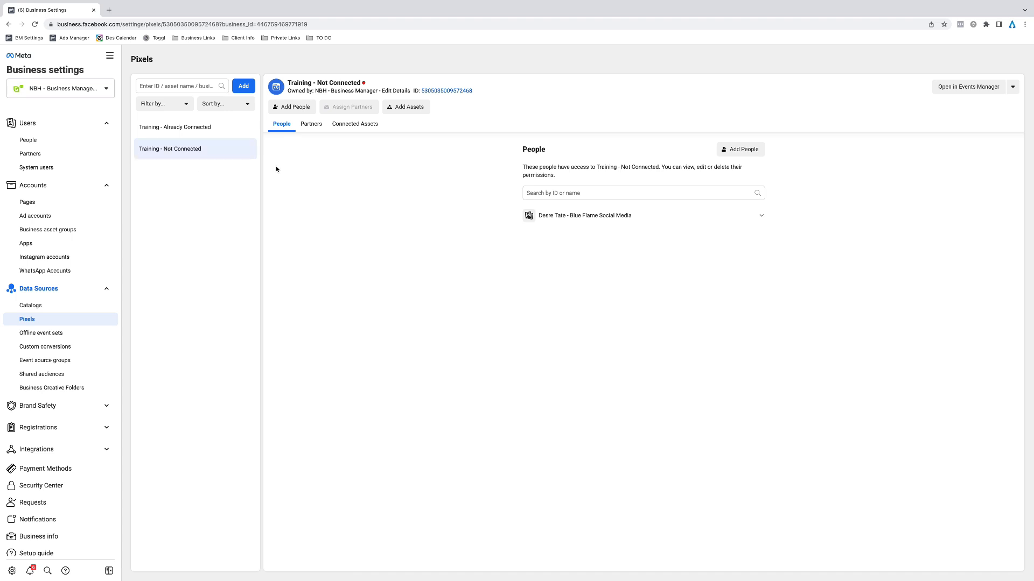
click(956, 88)
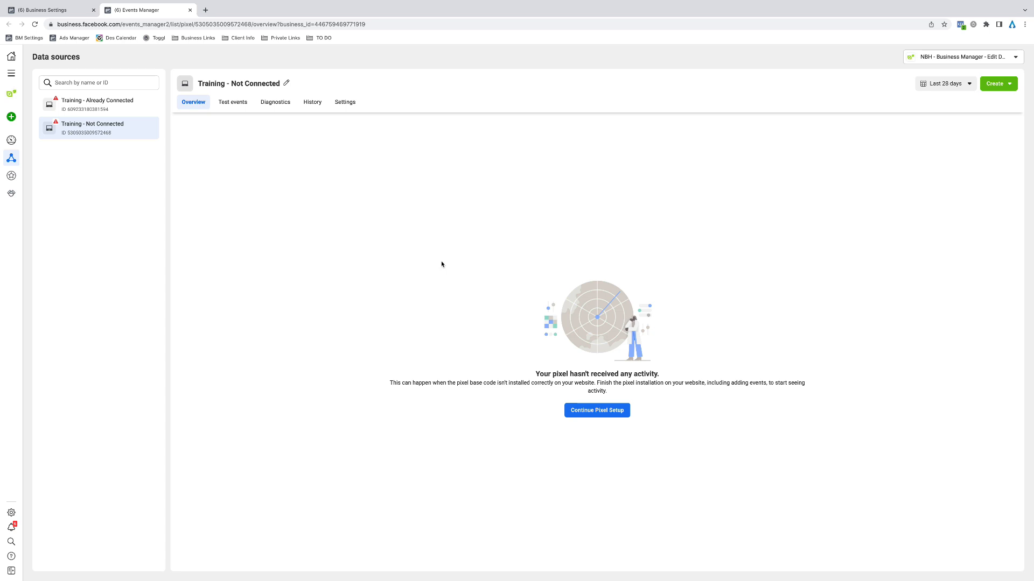
click(86, 102)
click(93, 131)
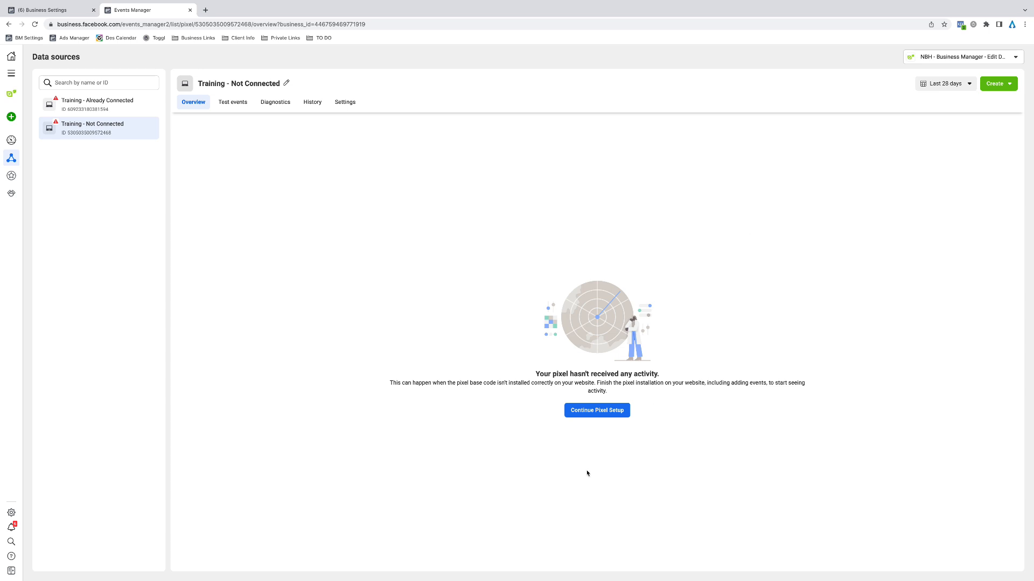
Start the web events setup for the Training - Not Connected pixel with Conversions API as the connection method
click(617, 416)
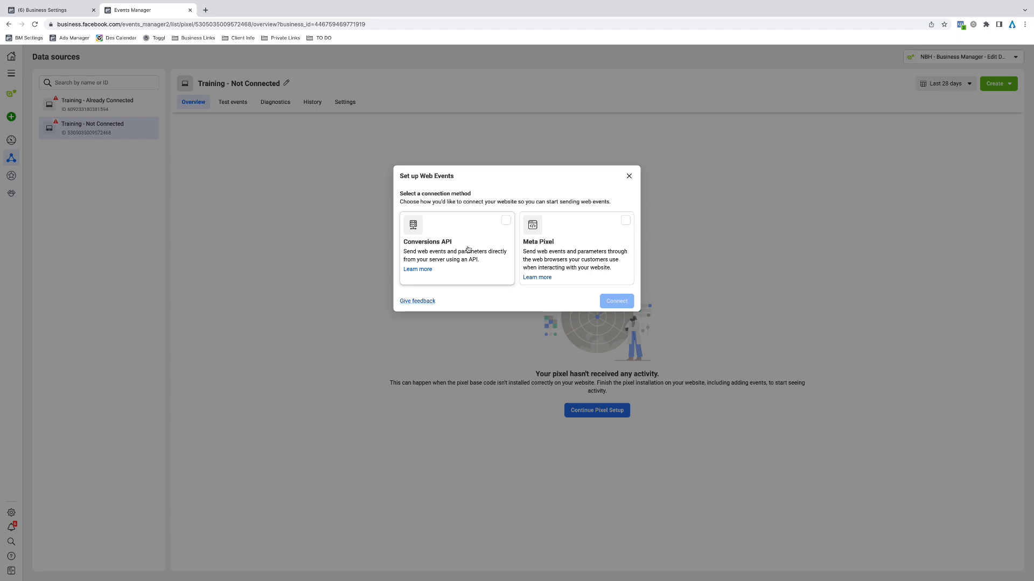
click(499, 224)
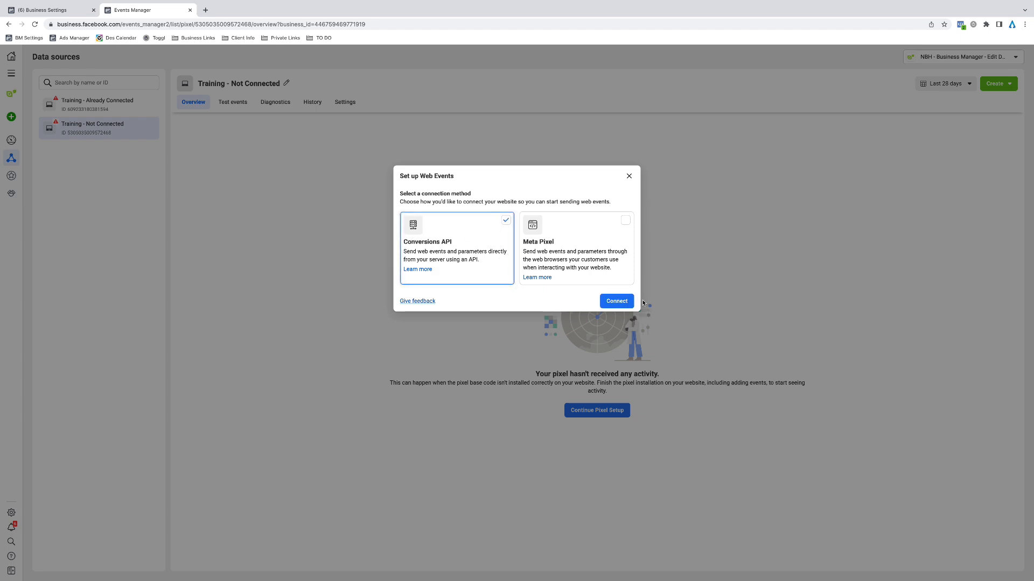
click(624, 301)
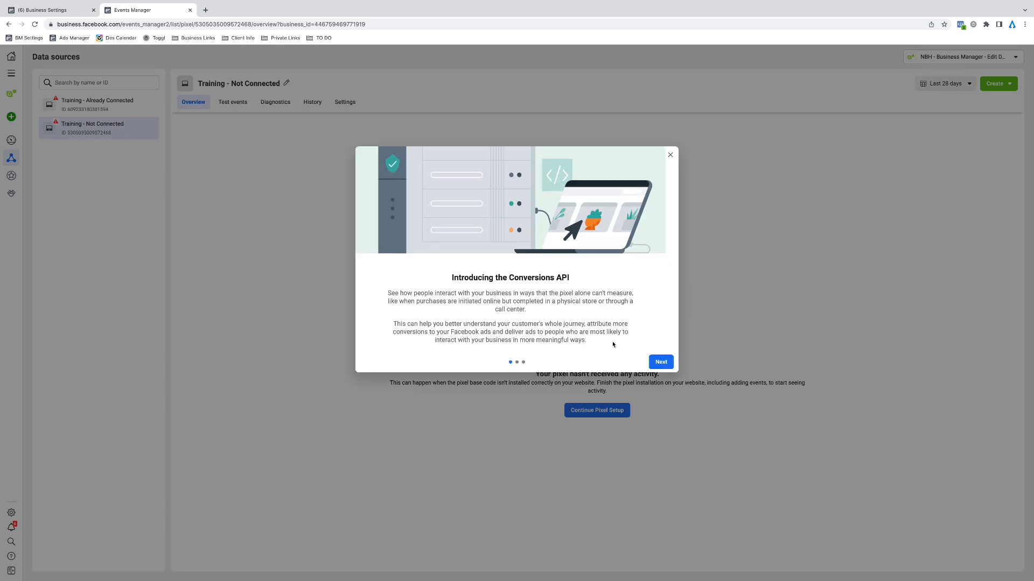
click(660, 361)
click(660, 361)
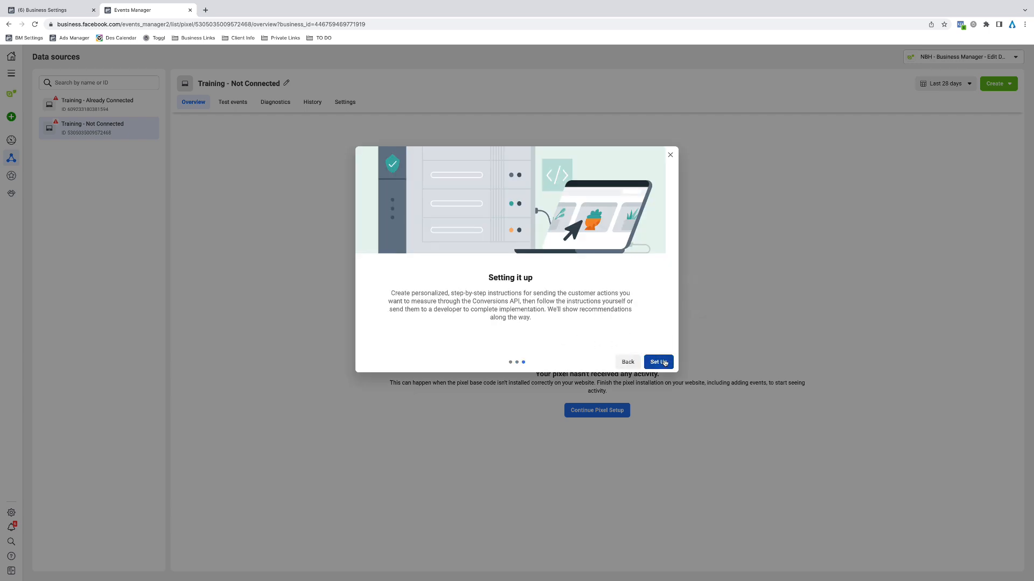
click(658, 361)
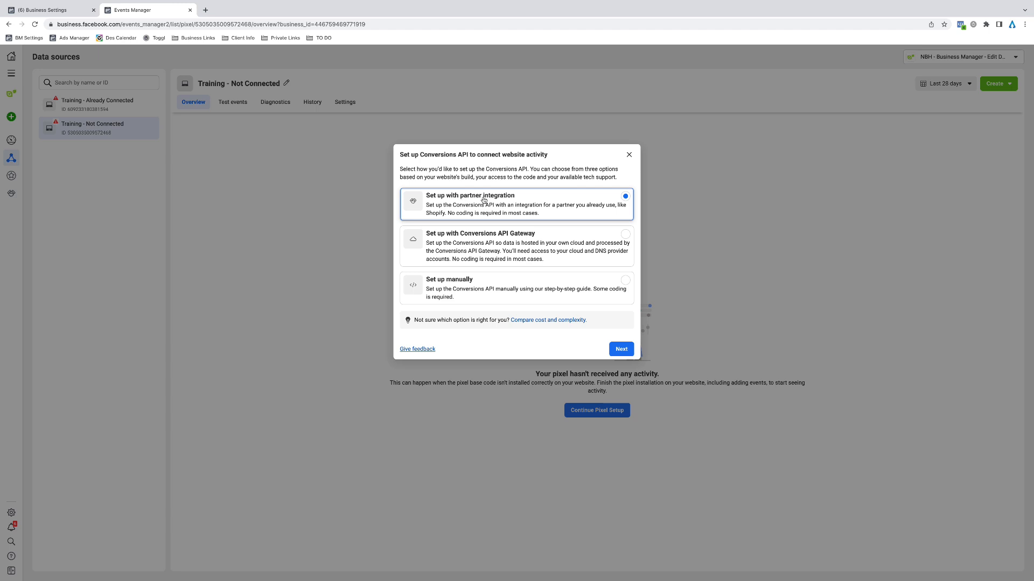
Choose partner integration for the Conversions API setup and select WordPress as the partner
click(622, 353)
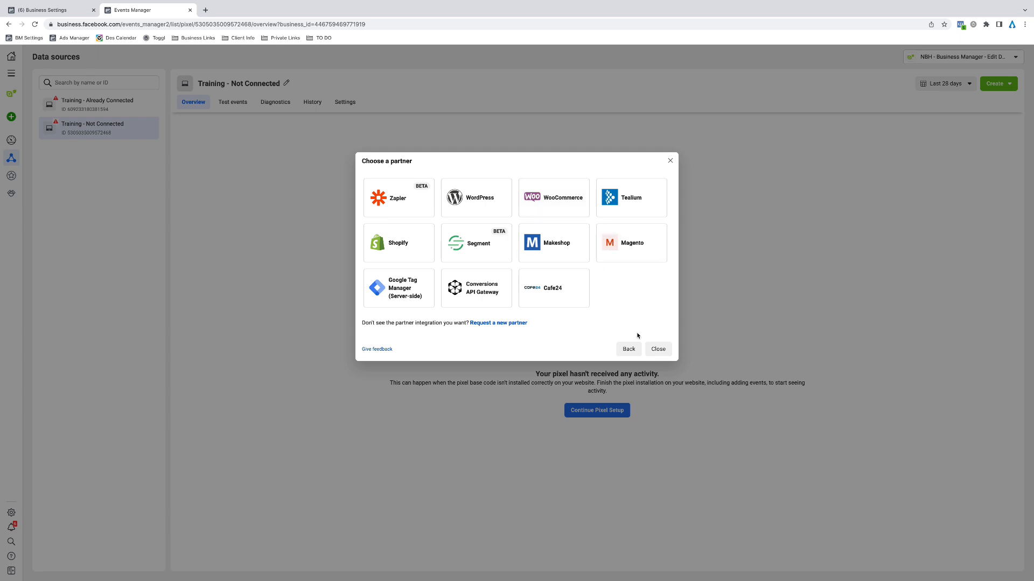
click(629, 348)
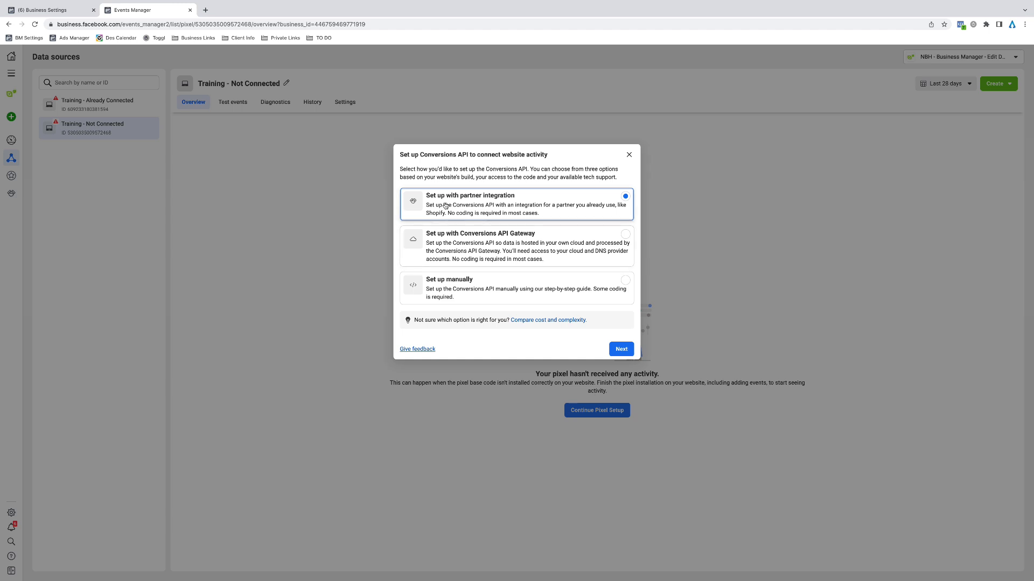
click(622, 350)
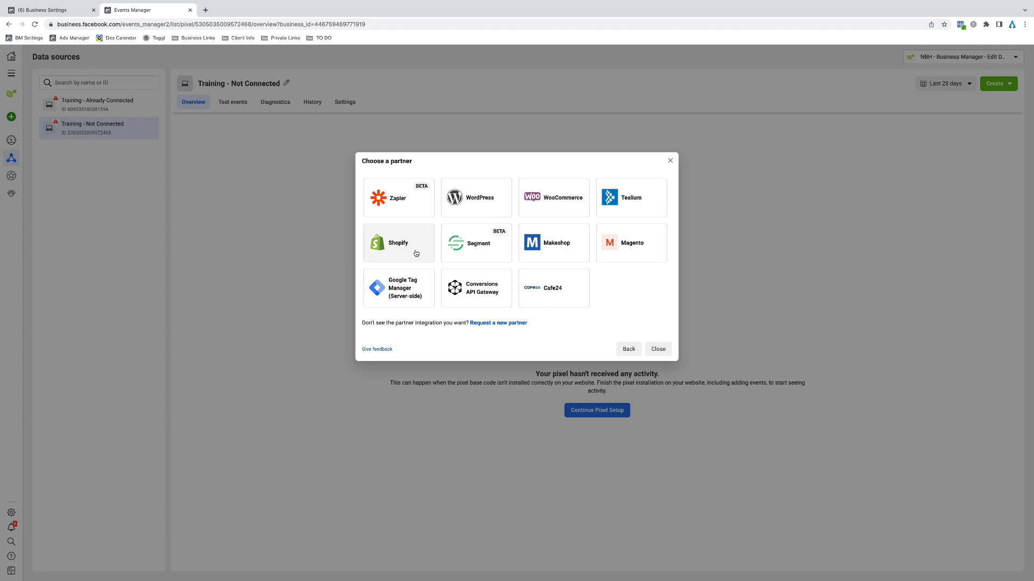
click(466, 205)
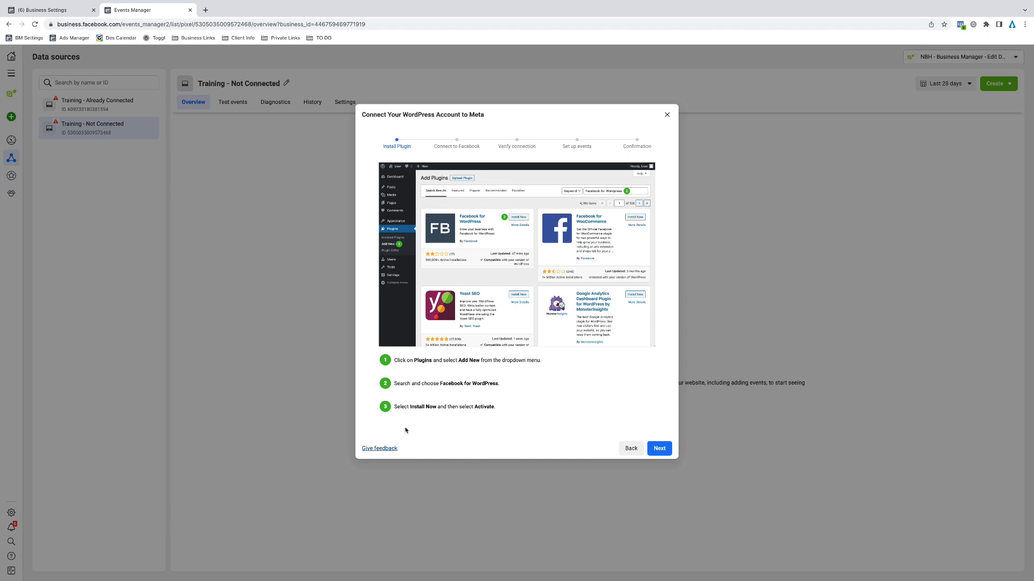
Review the WordPress connection instructions through to the verification stage and close the setup
click(658, 448)
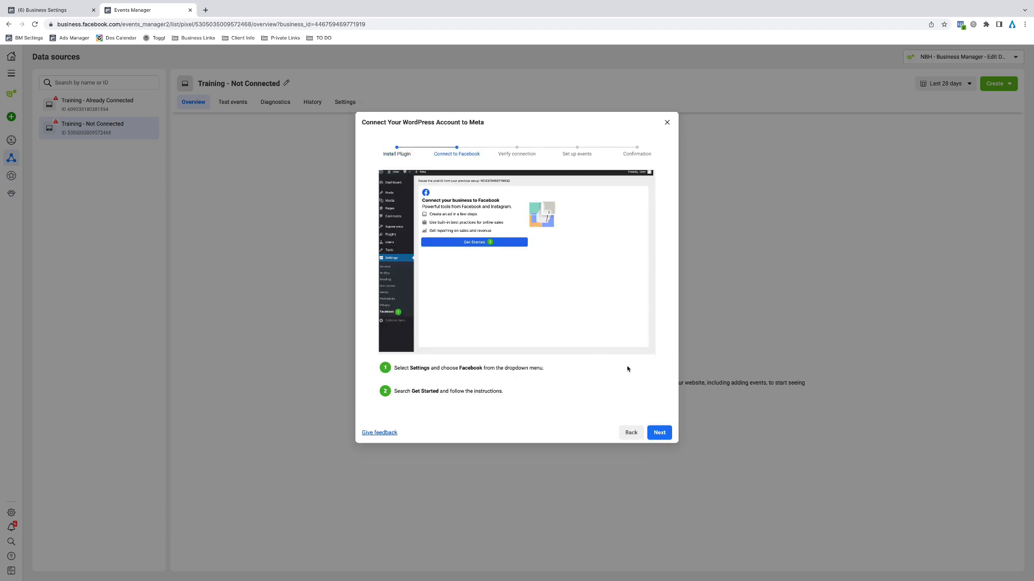
click(659, 434)
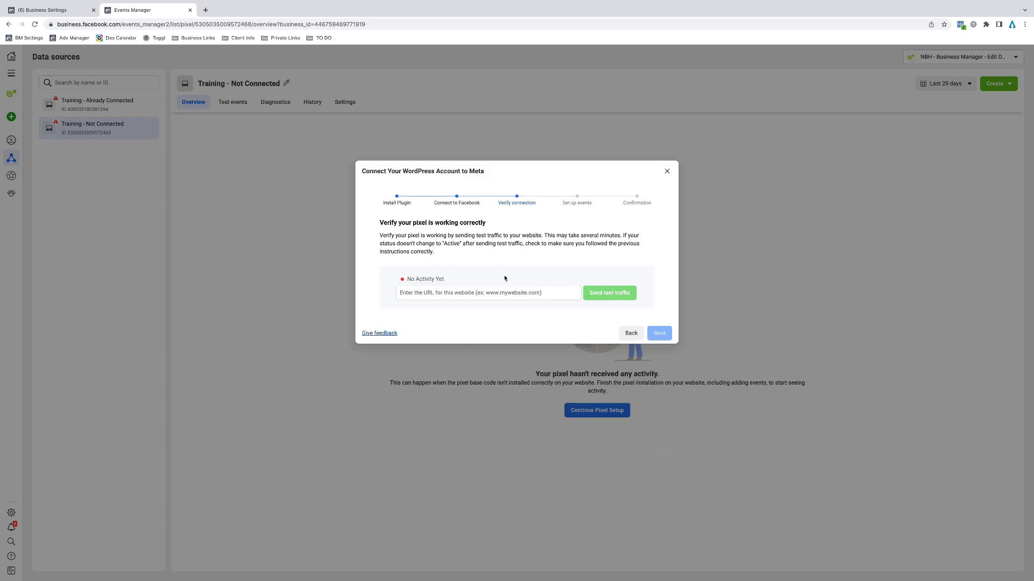
click(631, 333)
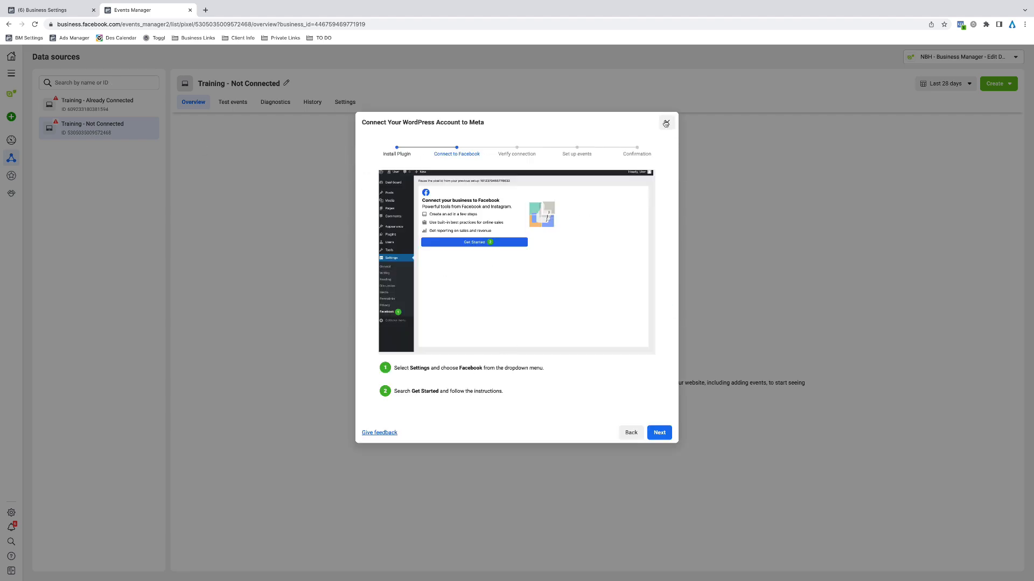
click(666, 123)
View the Training - Already Connected pixel's overview and its connected WordPress partner integration
click(113, 107)
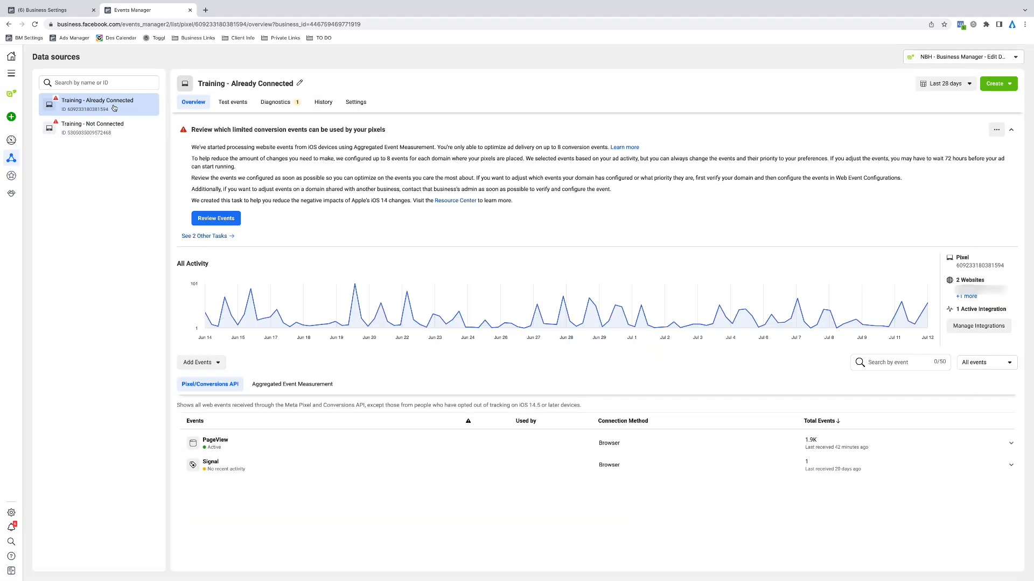
click(17, 194)
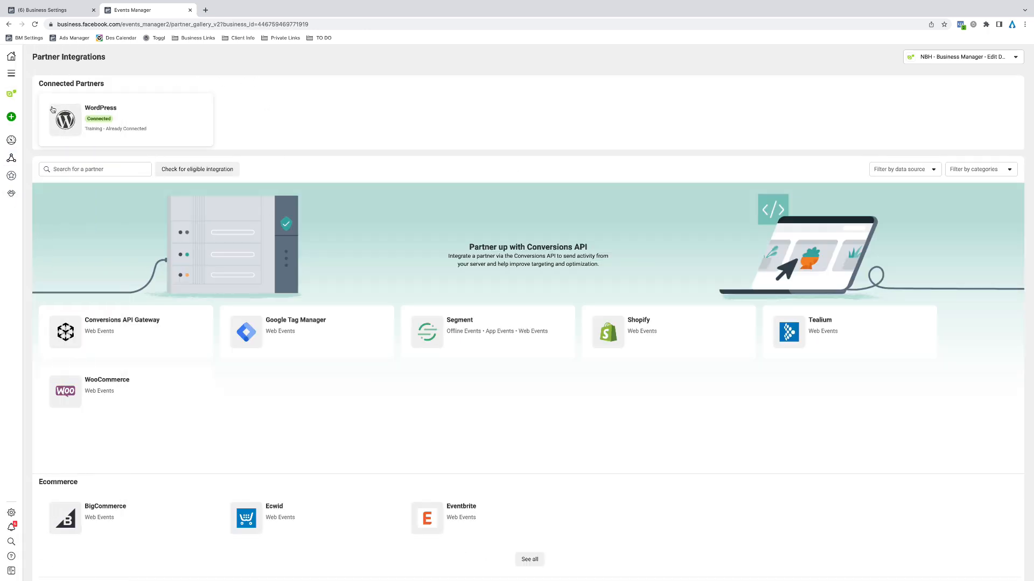
click(162, 131)
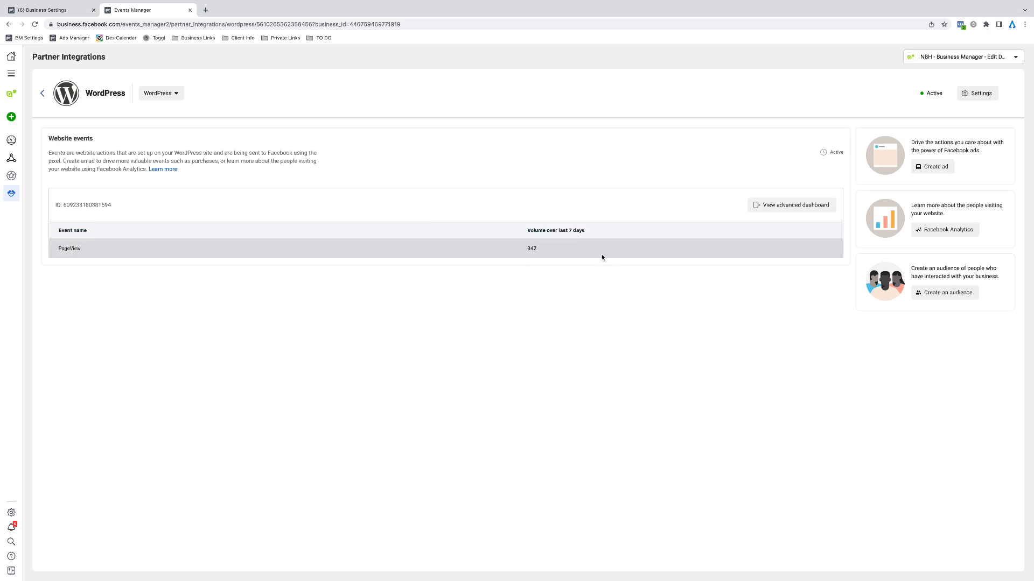
View the WordPress integration's advanced dashboard, and open the Training - Already Connected pixel in Events Manager from Business Settings
click(780, 208)
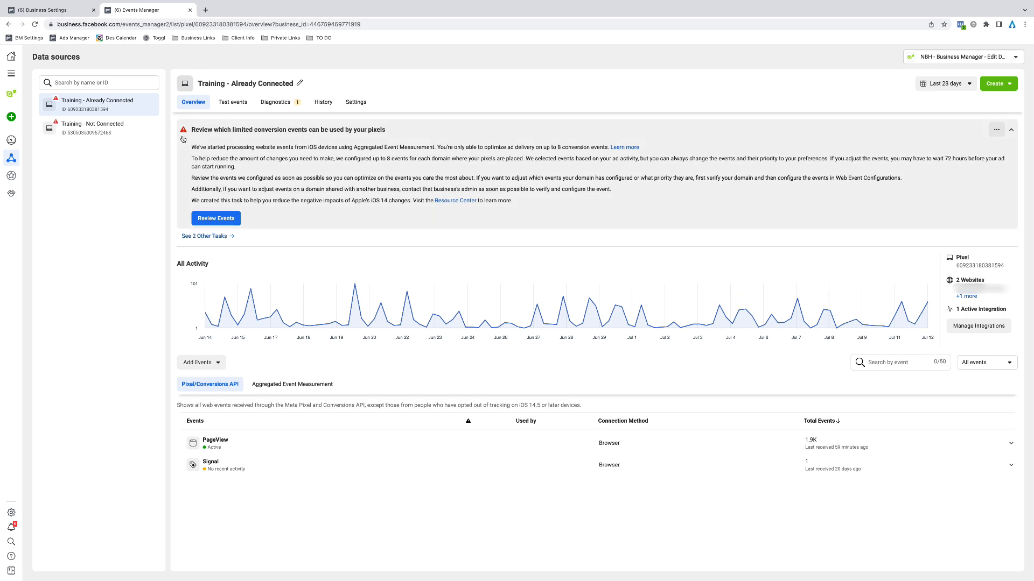
click(54, 10)
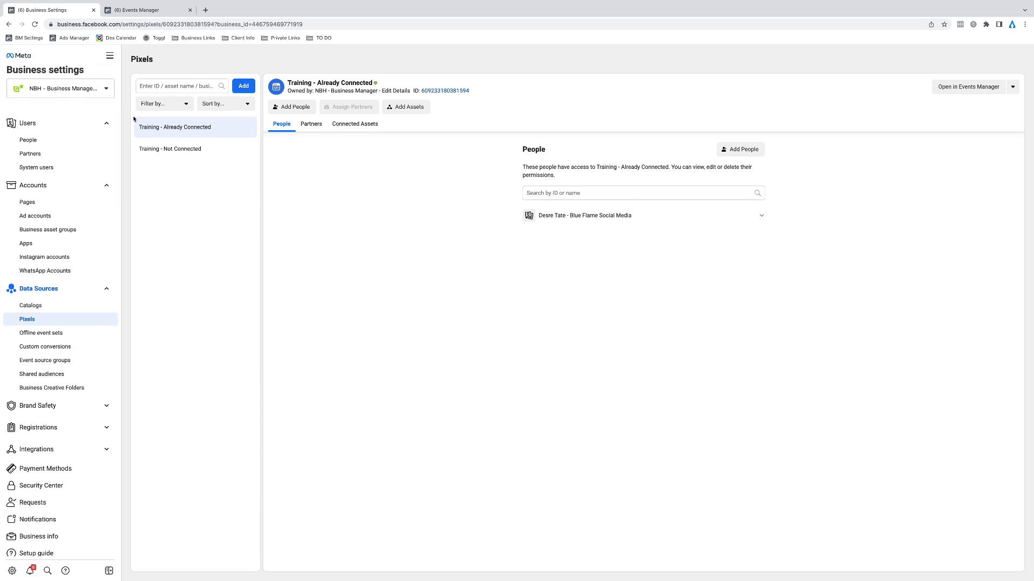
click(969, 88)
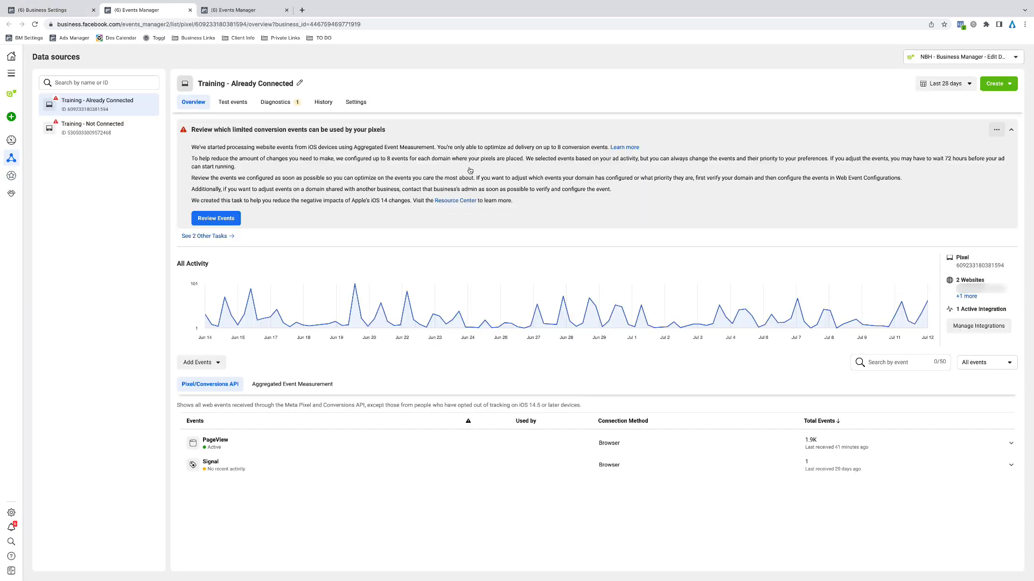
Close the duplicate Events Manager page and examine the Training - Already Connected pixel's activity graph and received events
click(226, 9)
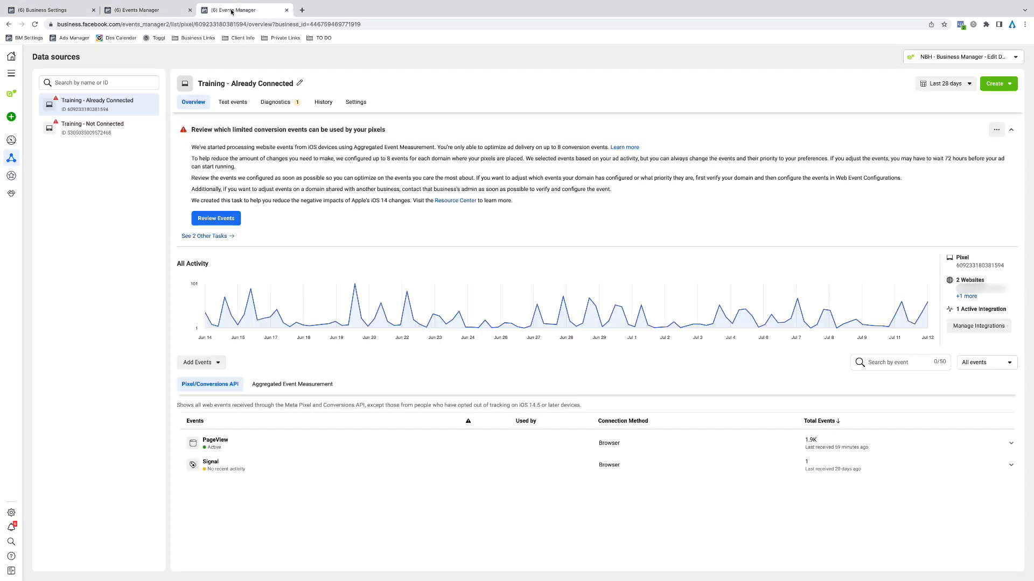
click(131, 8)
click(287, 10)
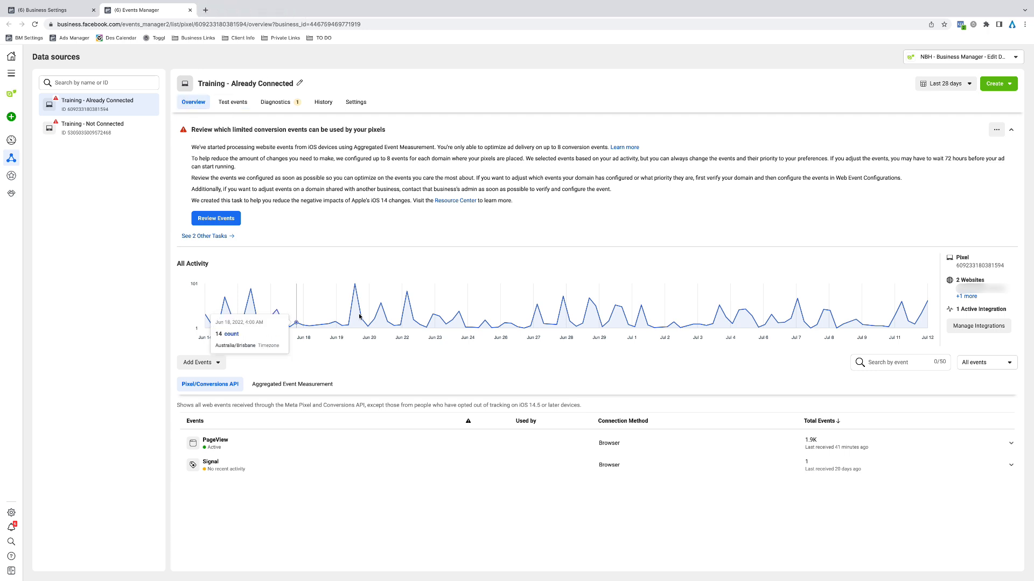
mouse_move(361, 318)
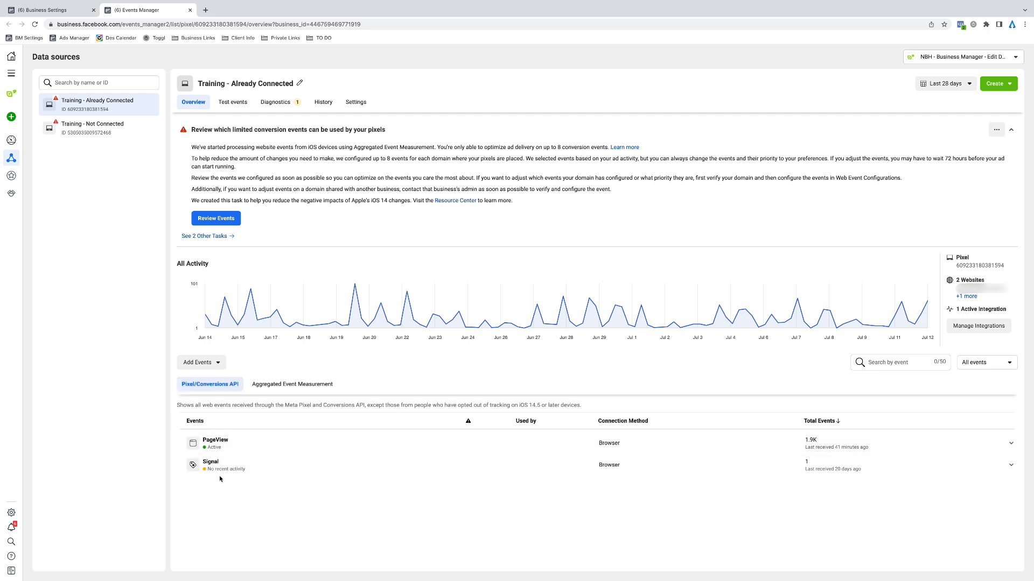
mouse_move(217, 326)
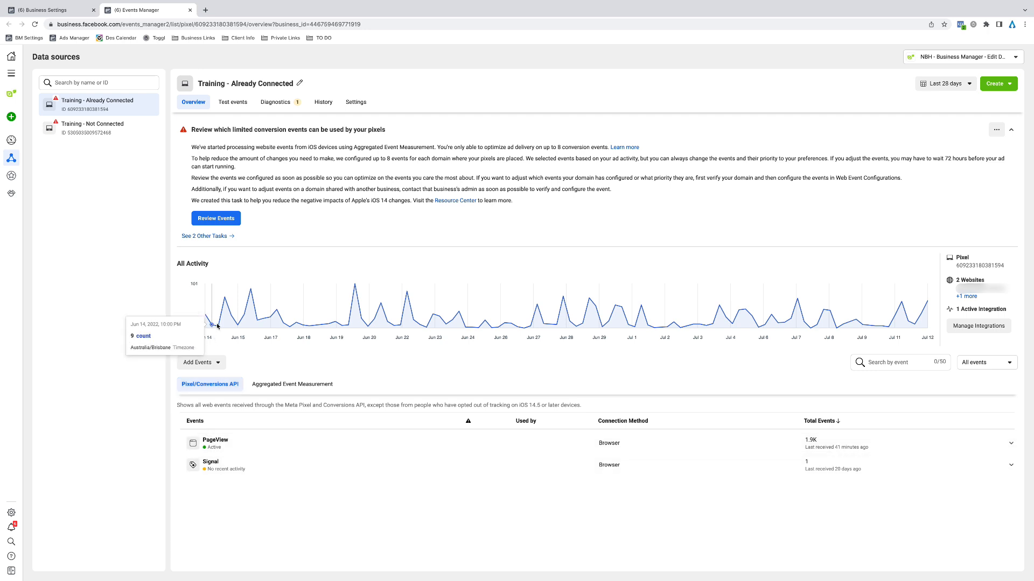